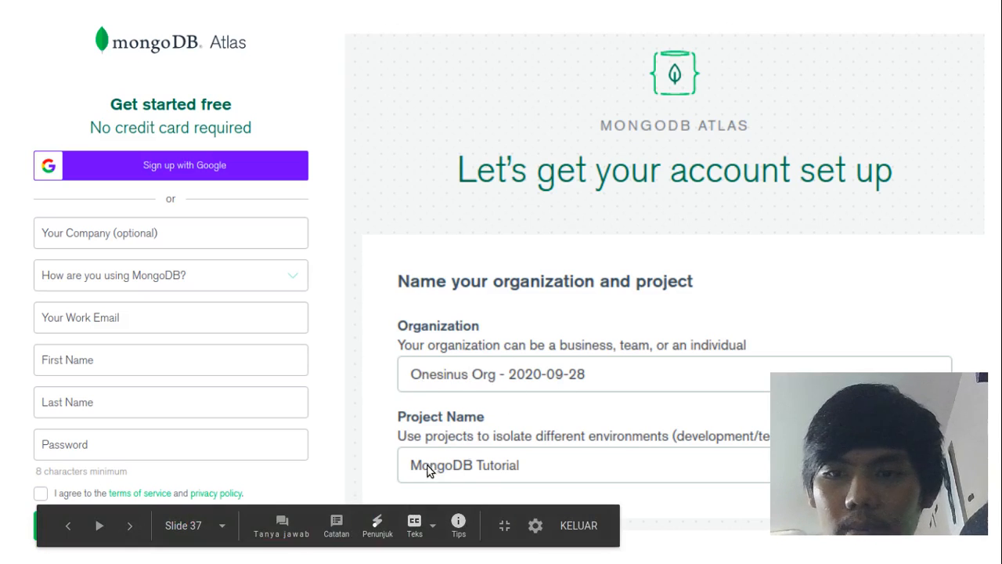
Advance to the cluster pricing slide, search Google in a new tab for "57usd to idr", and return to the slideshow
left_click(517, 464)
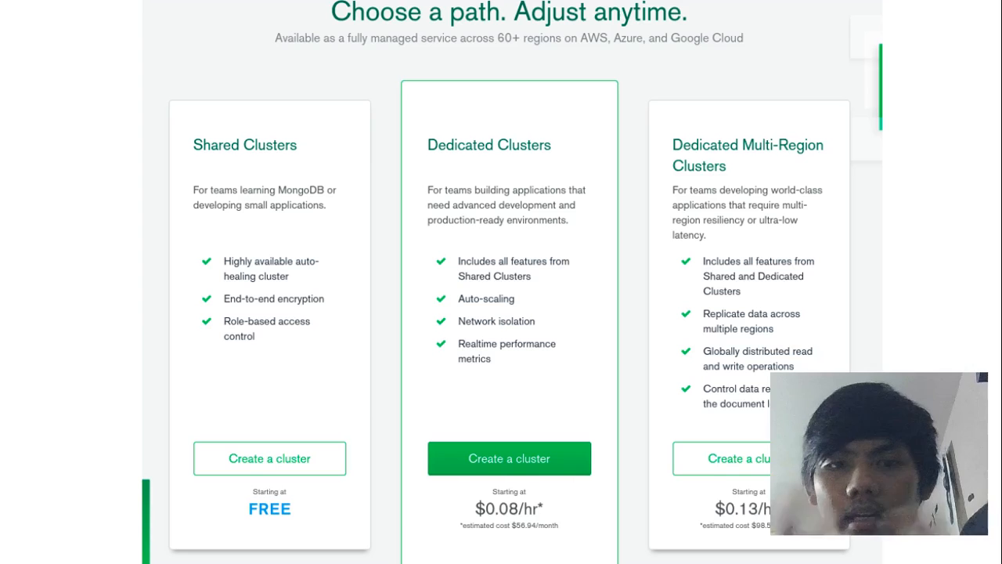
key("ctrl+t")
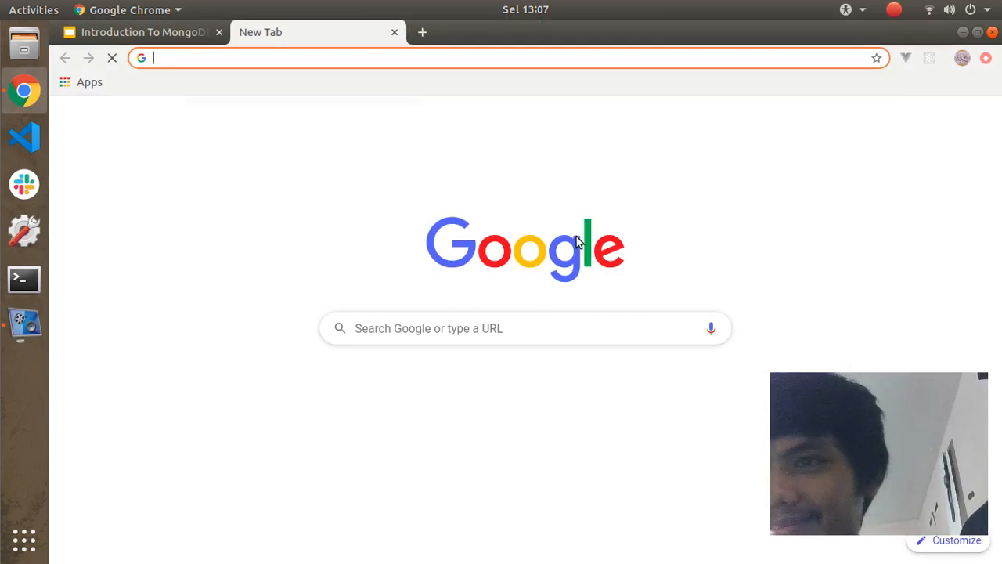
type("57usd ")
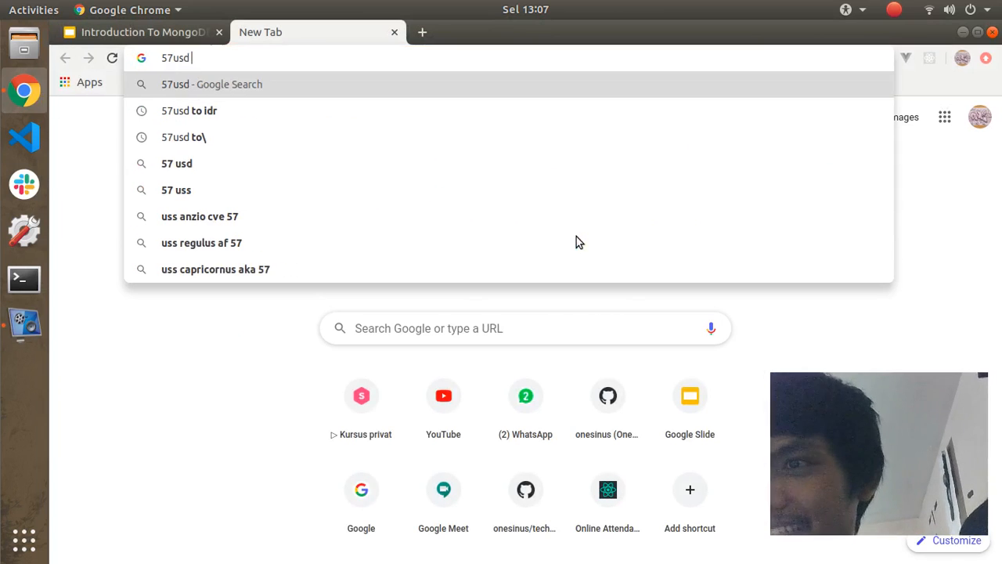
type("to idr")
key("Return")
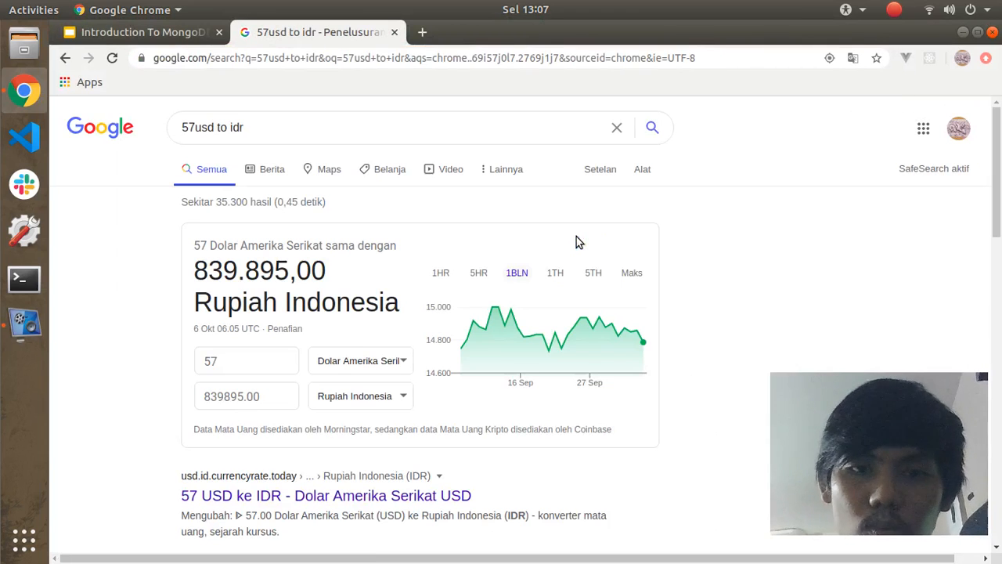
key("ctrl+w")
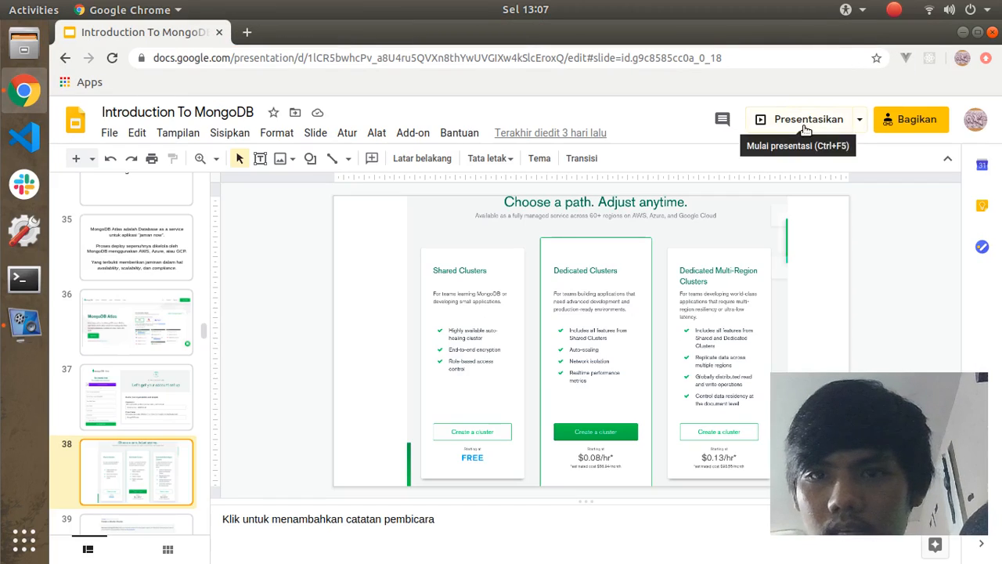
left_click(804, 125)
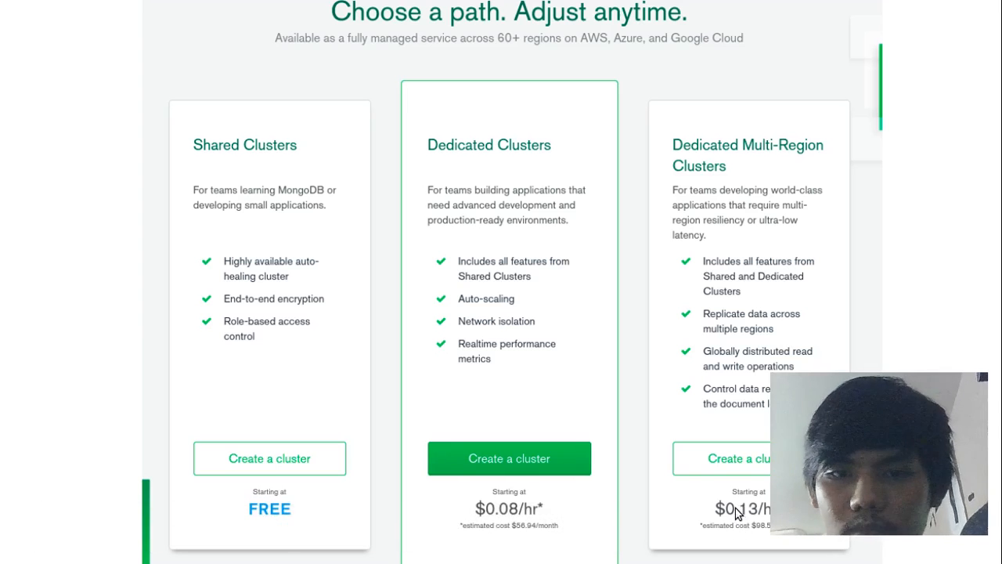
Search Google in a new tab for "100usd to idr", close the results, and resume the slideshow
key("ctrl+t")
type("100usd to i")
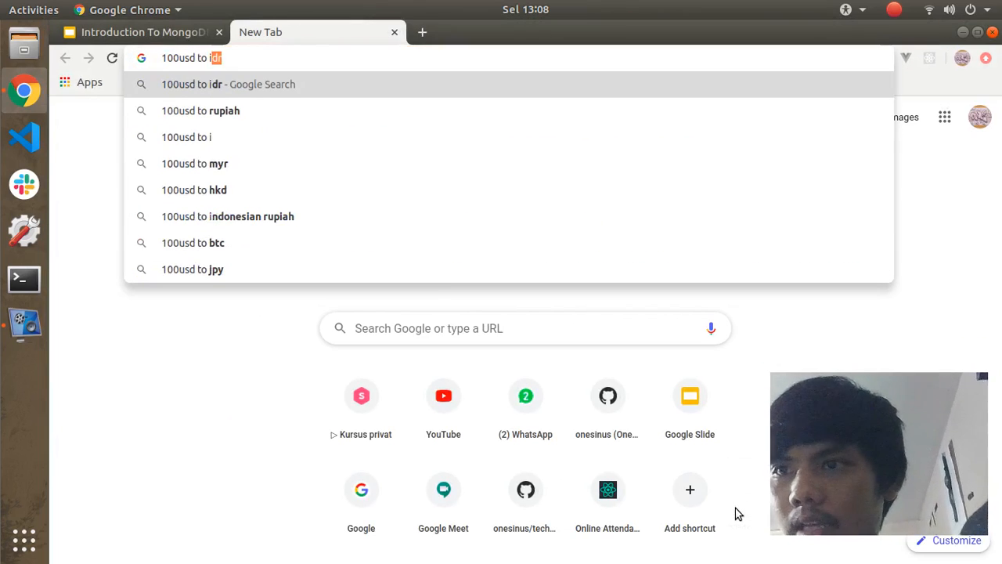
key("Return")
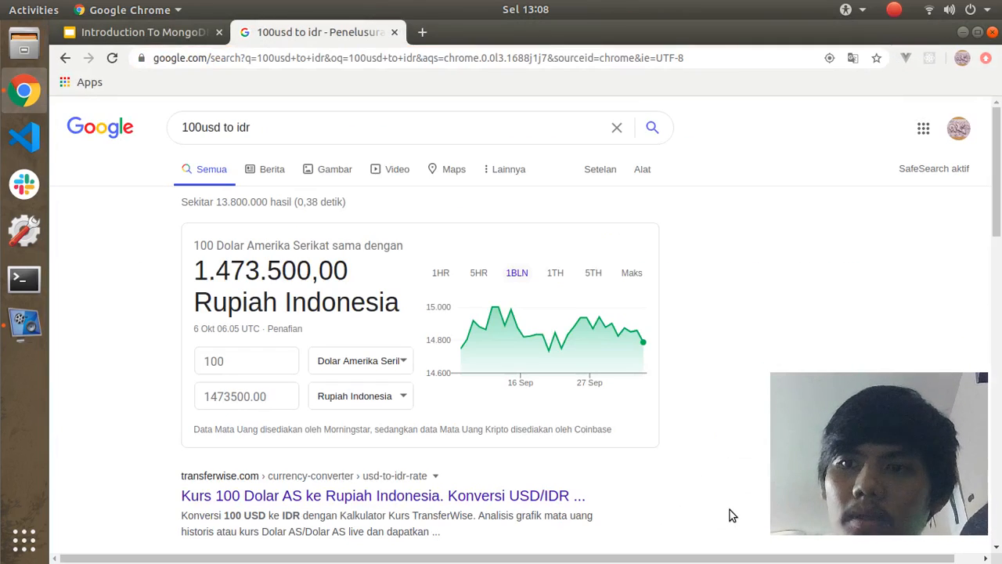
key("ctrl+w")
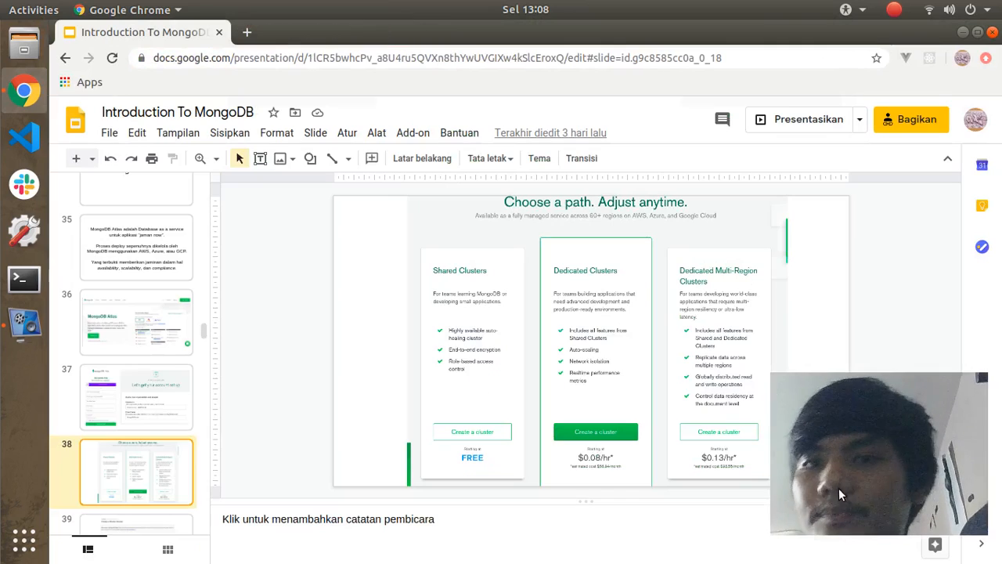
left_click(804, 115)
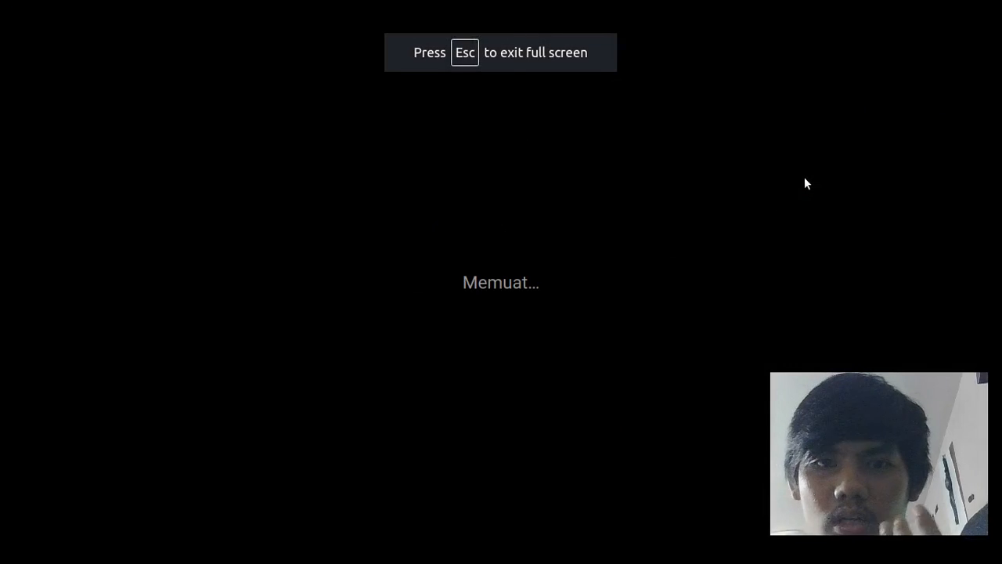
Advance the slideshow to slide 46, going through starter cluster creation, the database user and the IP access list entry
key("Right")
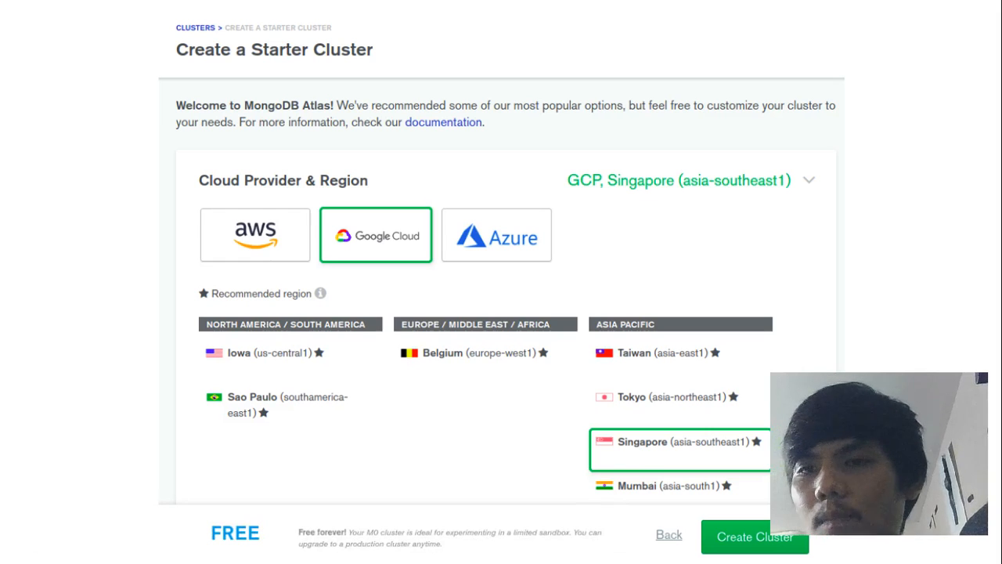
scroll(501, 313, "down", 6)
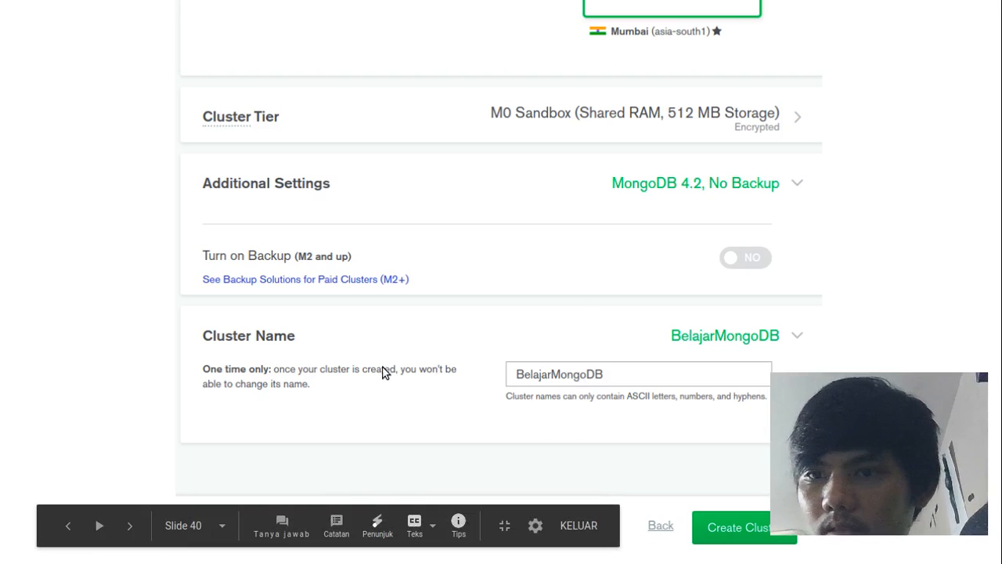
key("Right")
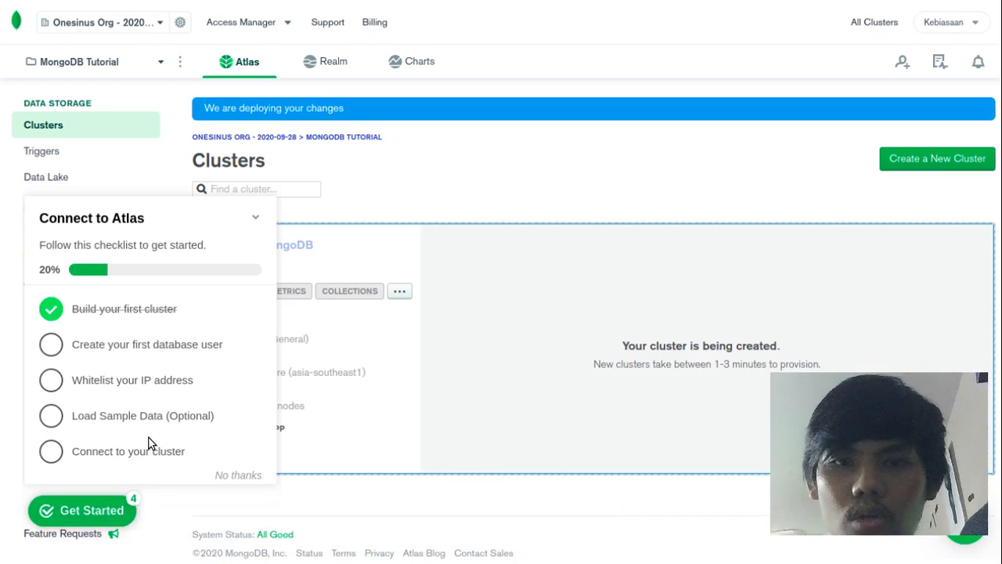
key("Right")
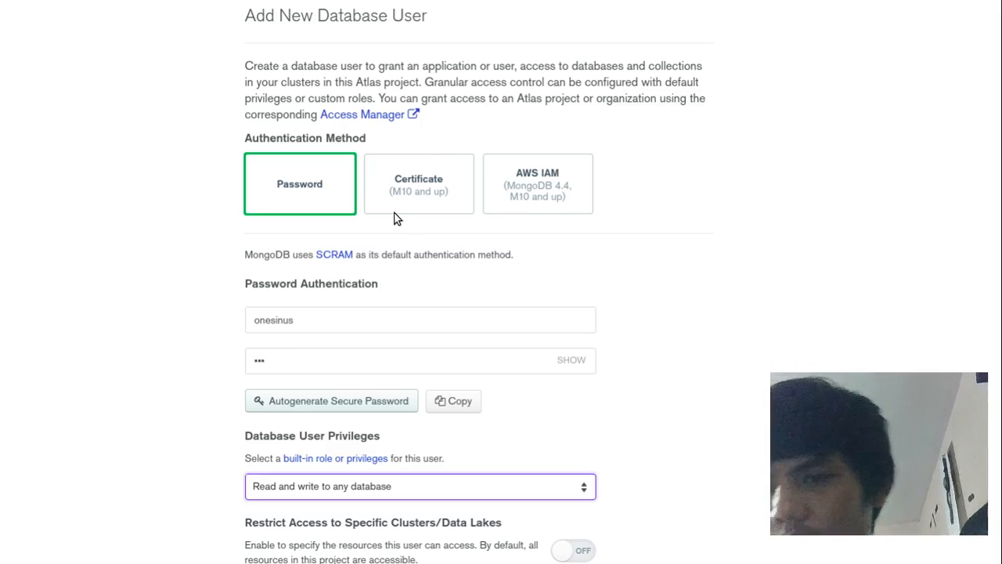
key("Return")
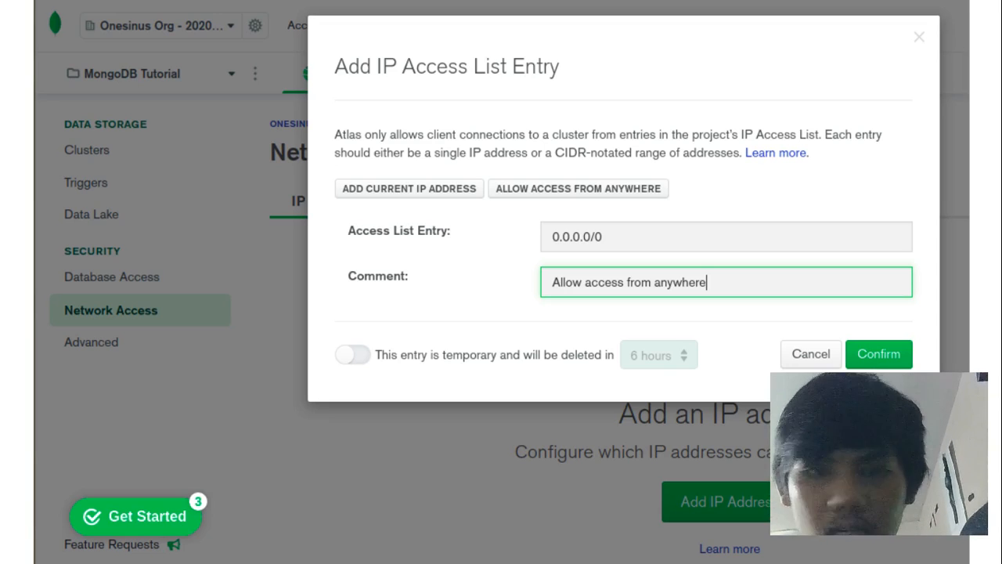
key("Return")
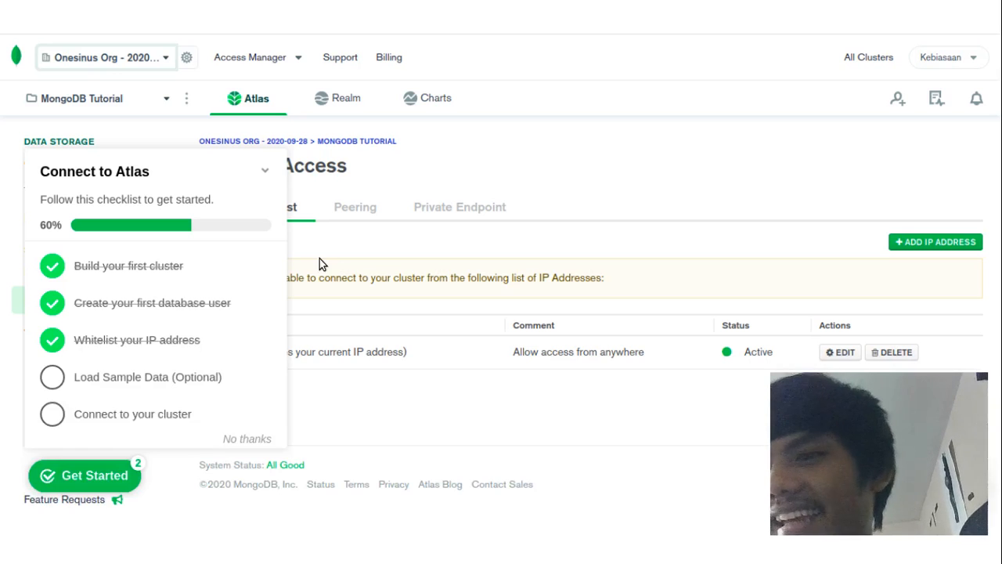
mouse_move(192, 351)
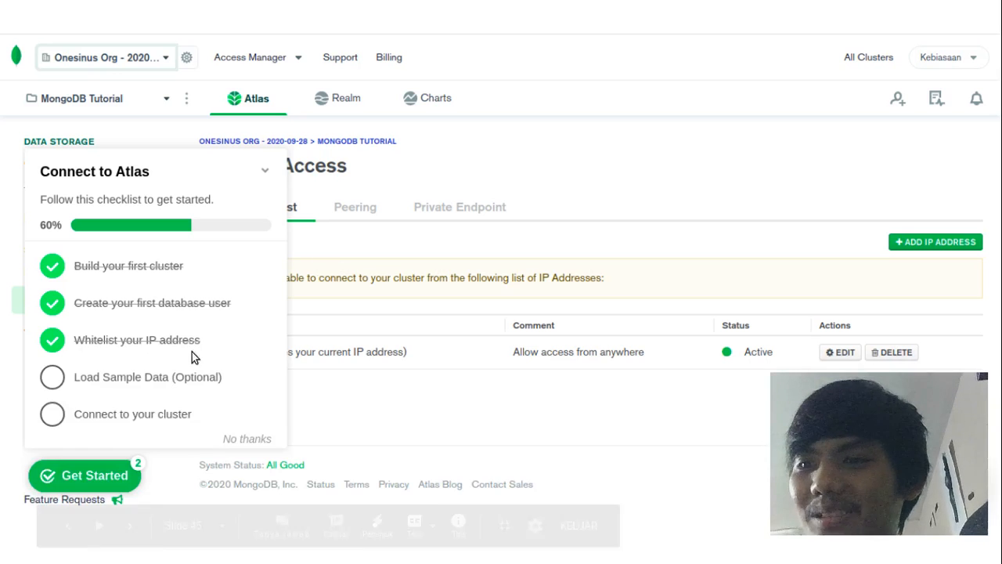
left_click(248, 392)
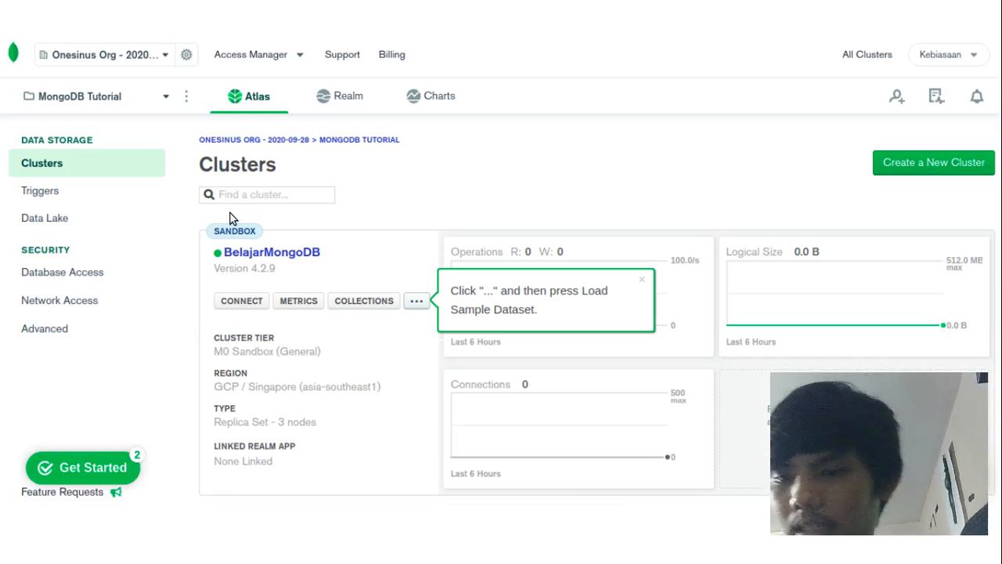
Search Google in a new tab for "mongodb atlas", open the MongoDB Atlas site and go to its free registration form
key("ctrl+t")
type("mongodb atlas")
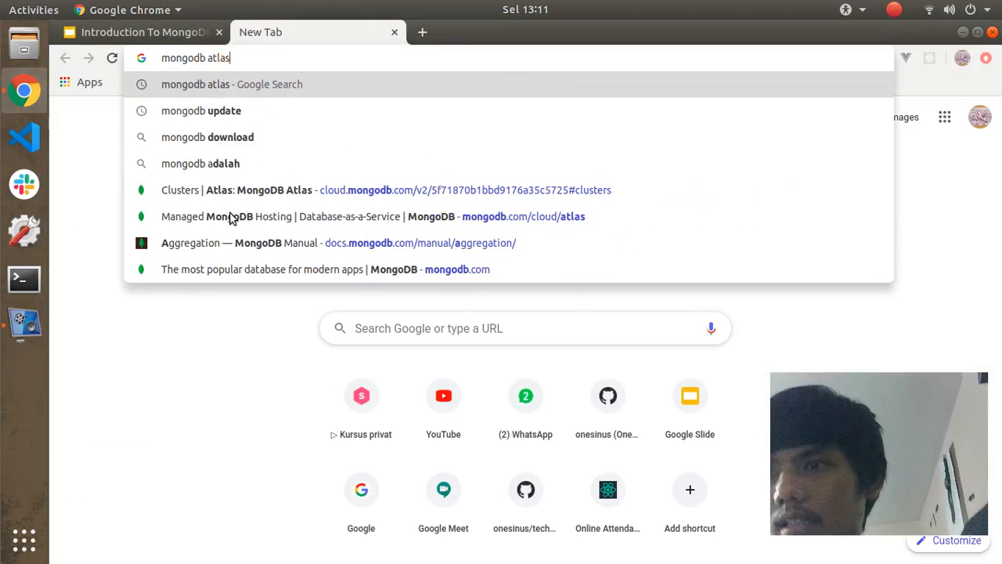
key("Return")
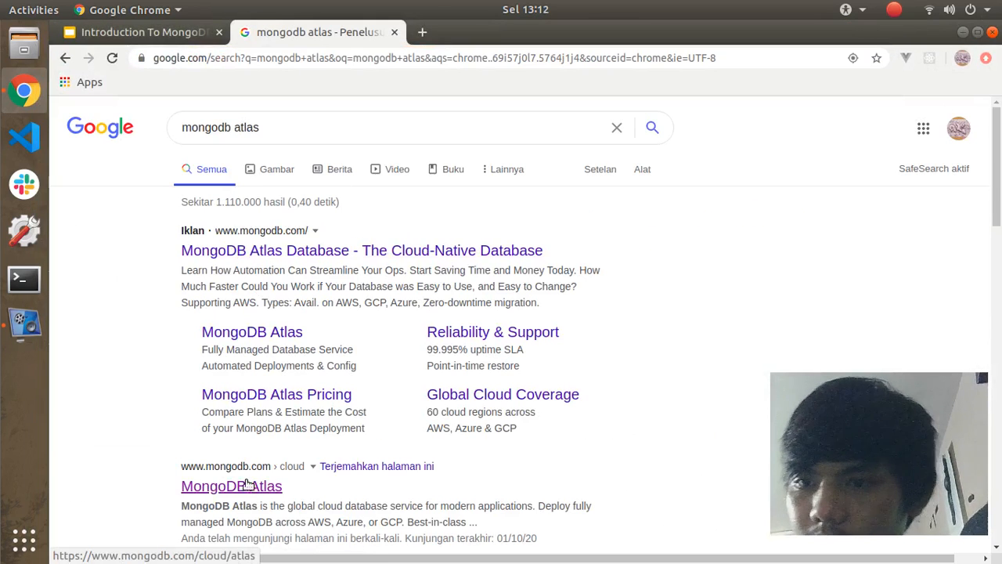
left_click(245, 486)
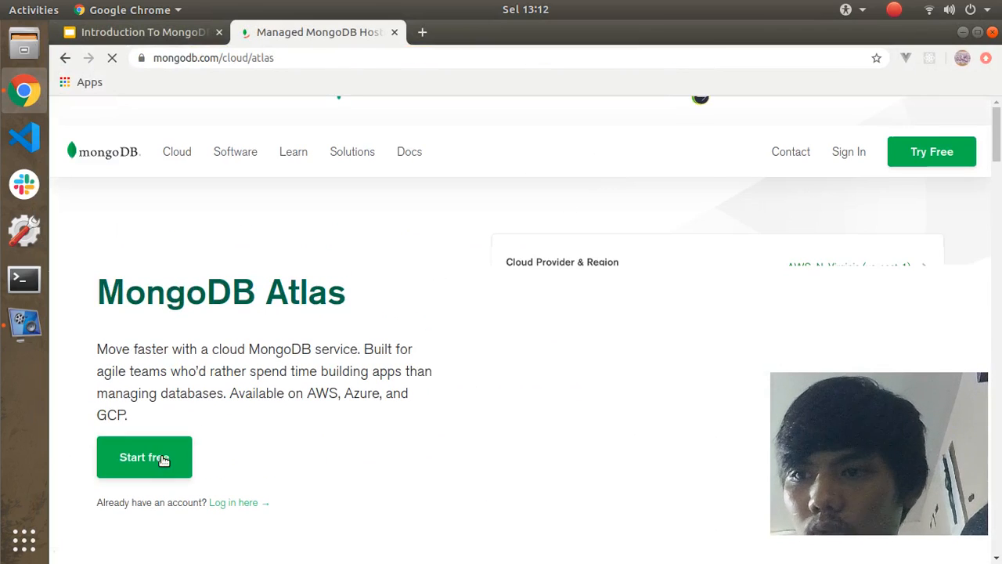
left_click(164, 460)
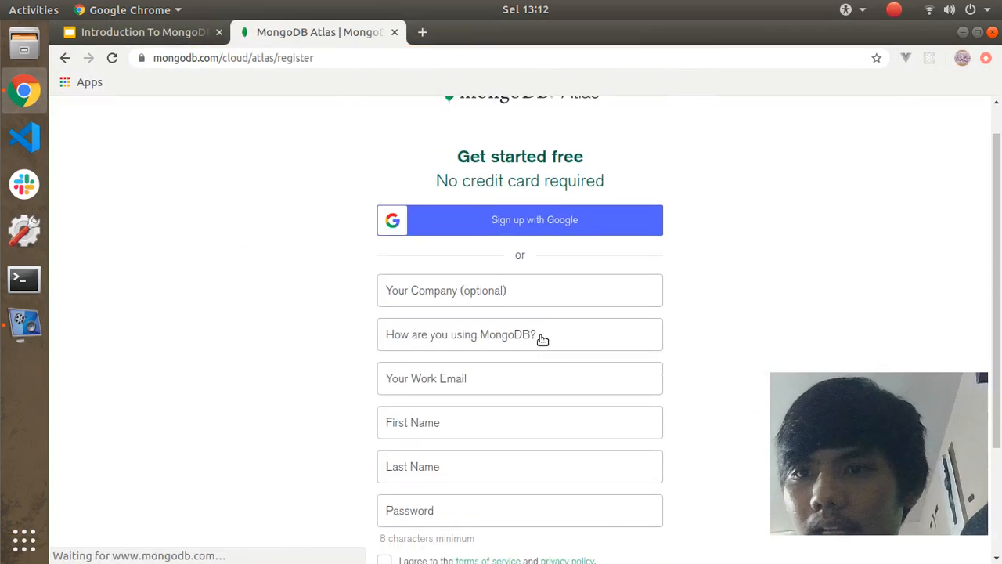
Sign up to MongoDB Atlas with Google, choosing the third listed account
scroll(540, 335, "down", 4)
scroll(540, 335, "up", 5)
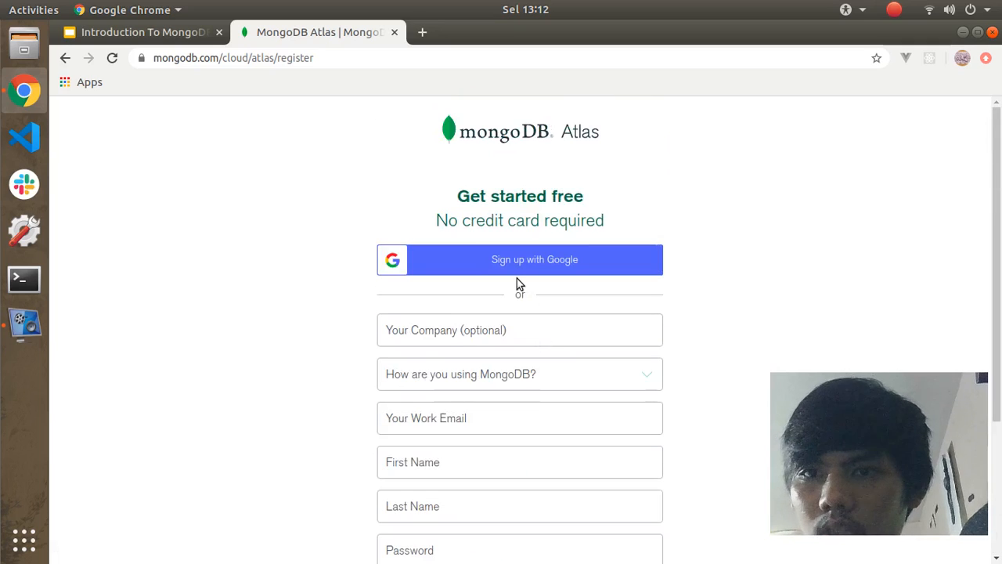
left_click(498, 254)
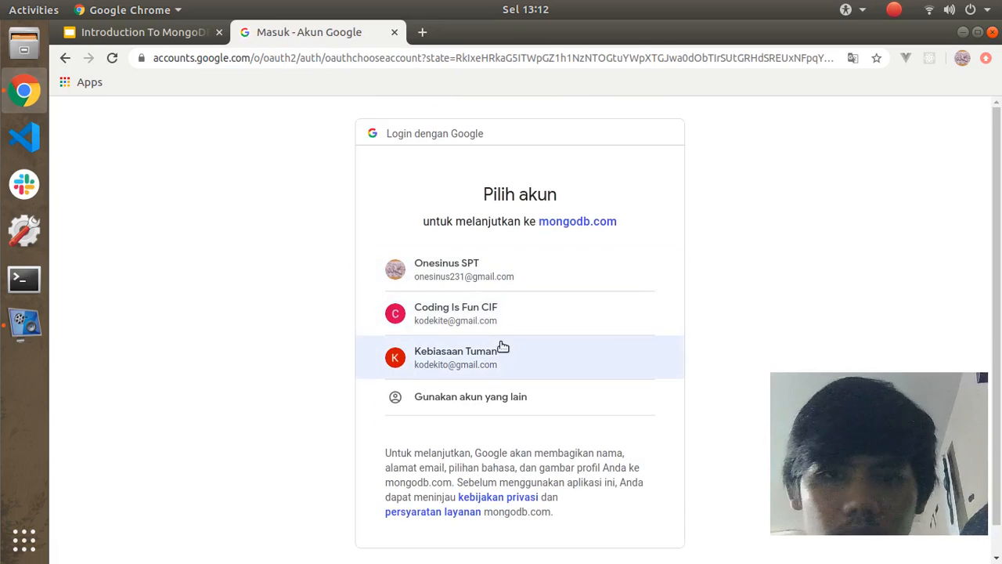
left_click(501, 349)
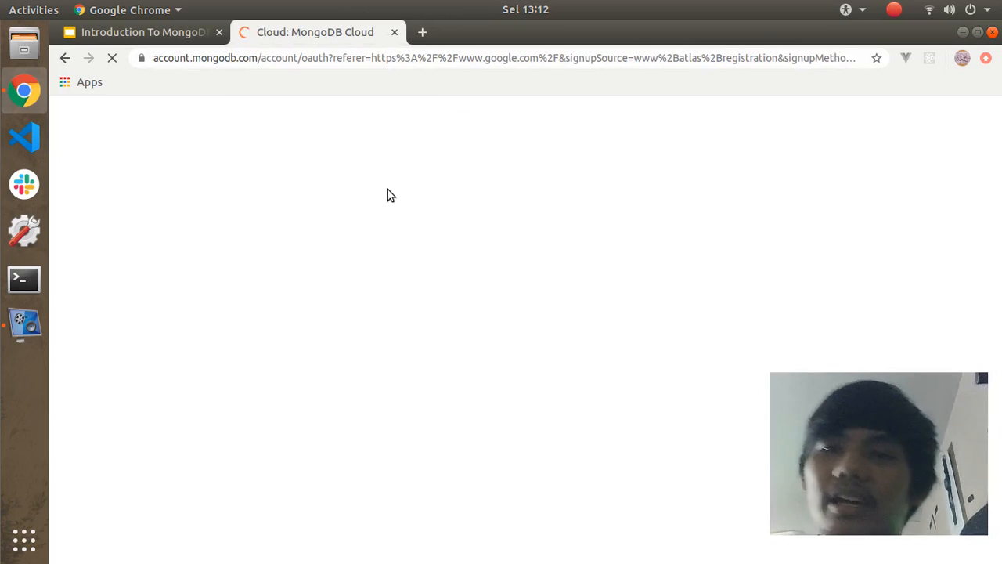
left_click(175, 38)
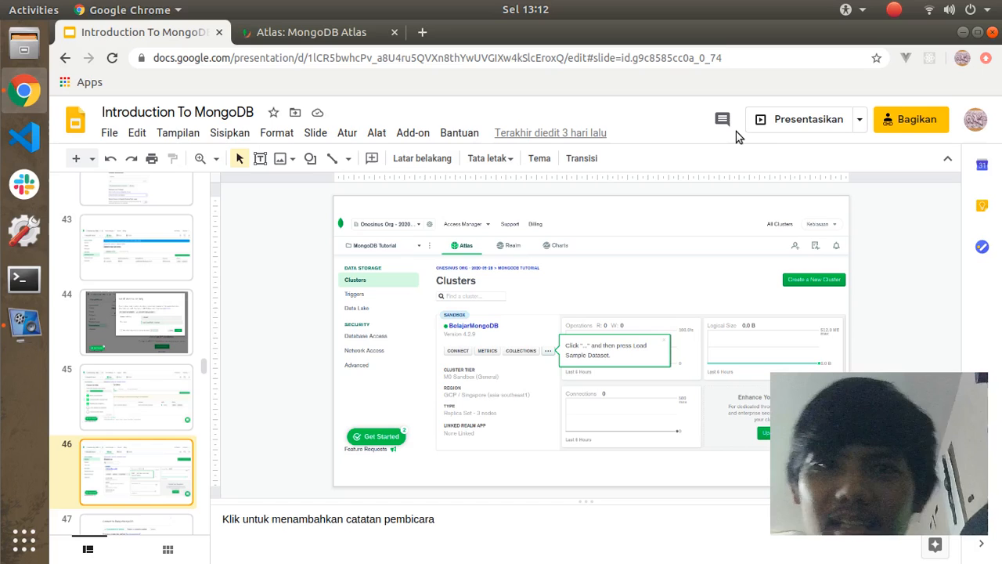
left_click(783, 121)
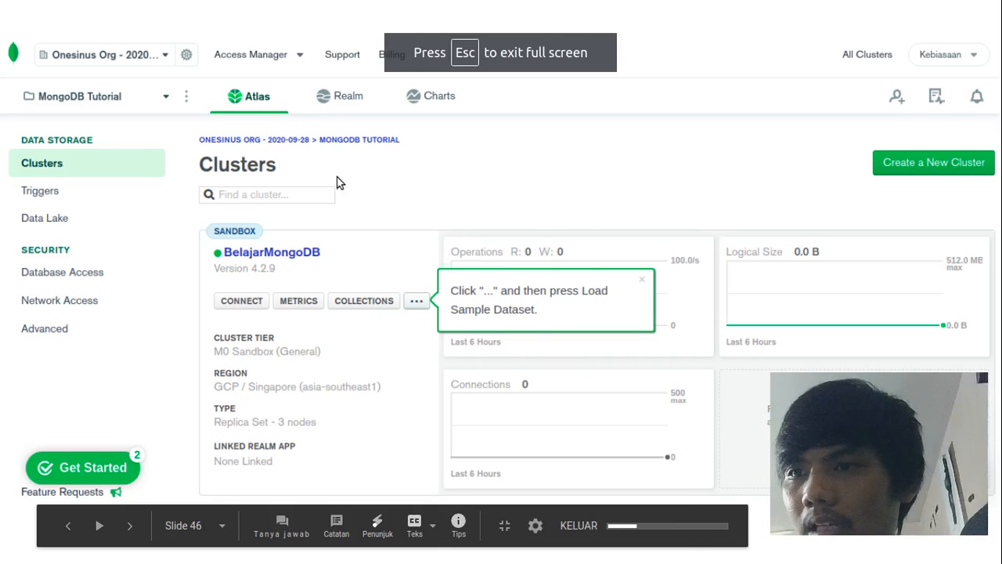
key("ctrl+Tab")
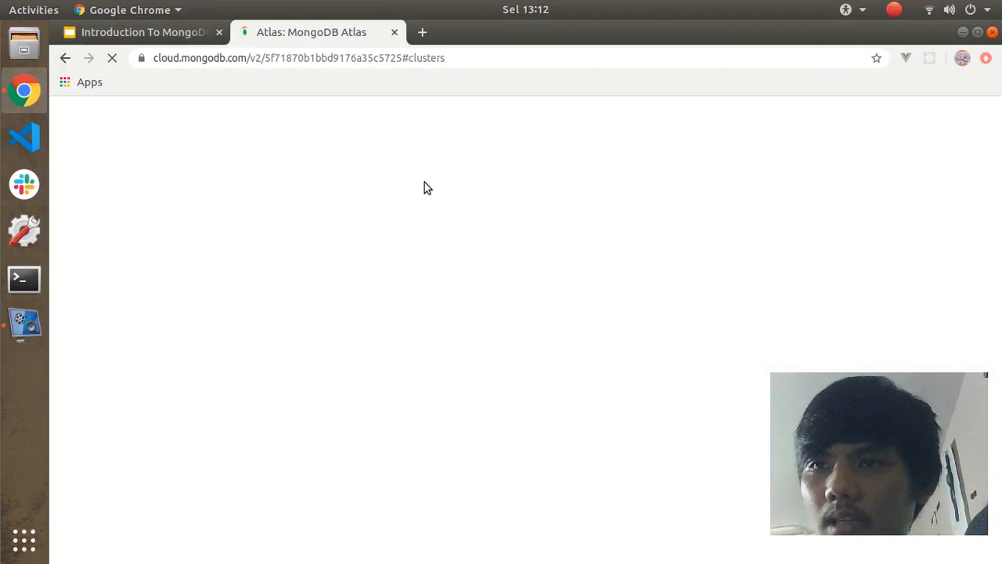
key("ctrl+Tab")
left_click(836, 121)
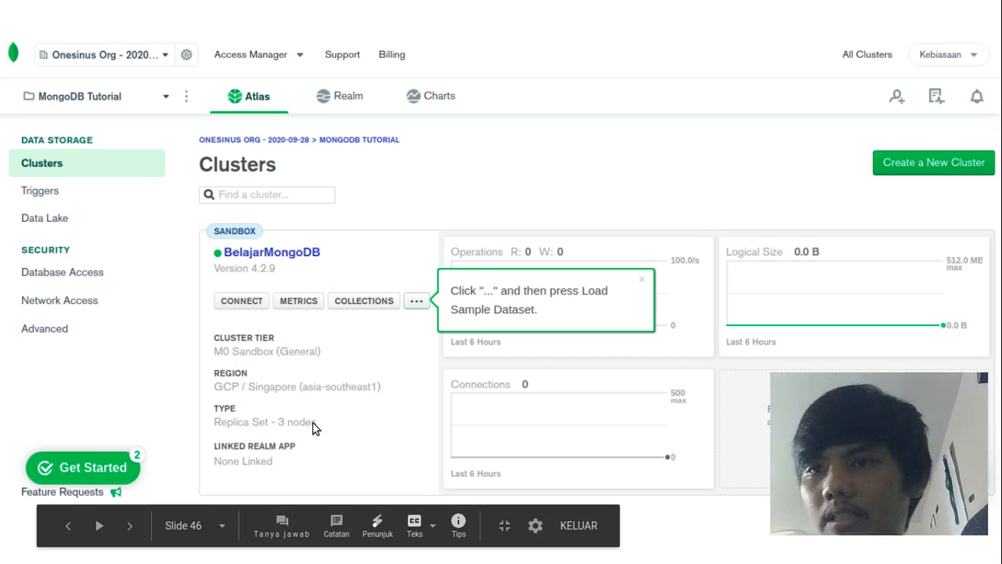
key("ctrl+Tab")
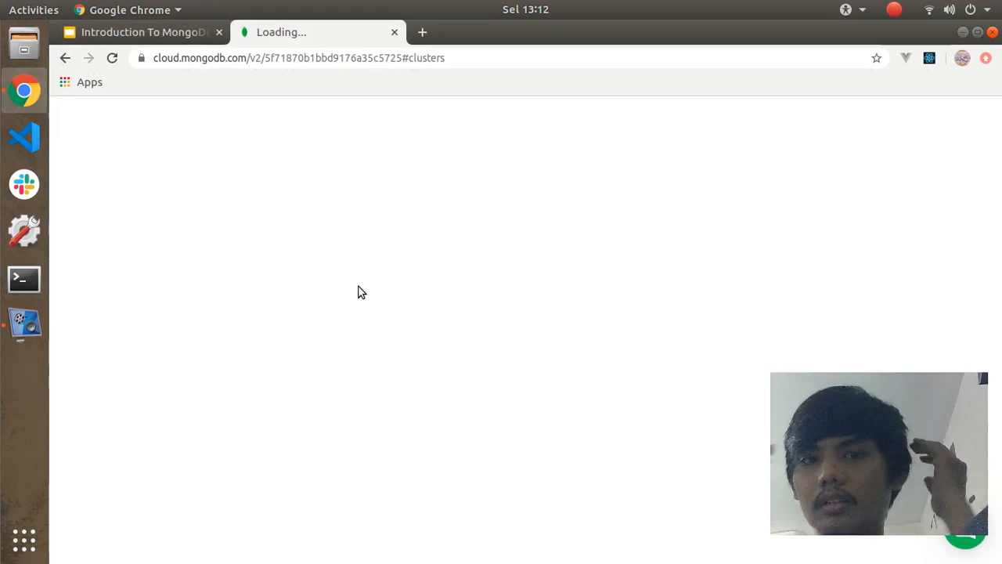
key("ctrl+Tab")
Examine the Database Access, Network Access and Advanced security pages of the MongoDB Tutorial project in Atlas
key("ctrl+Tab")
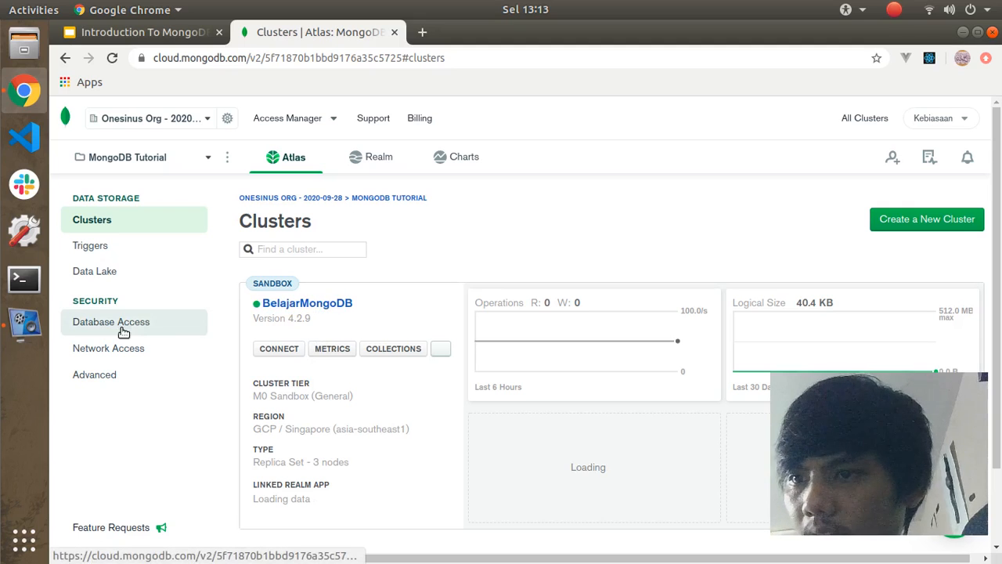
left_click(94, 328)
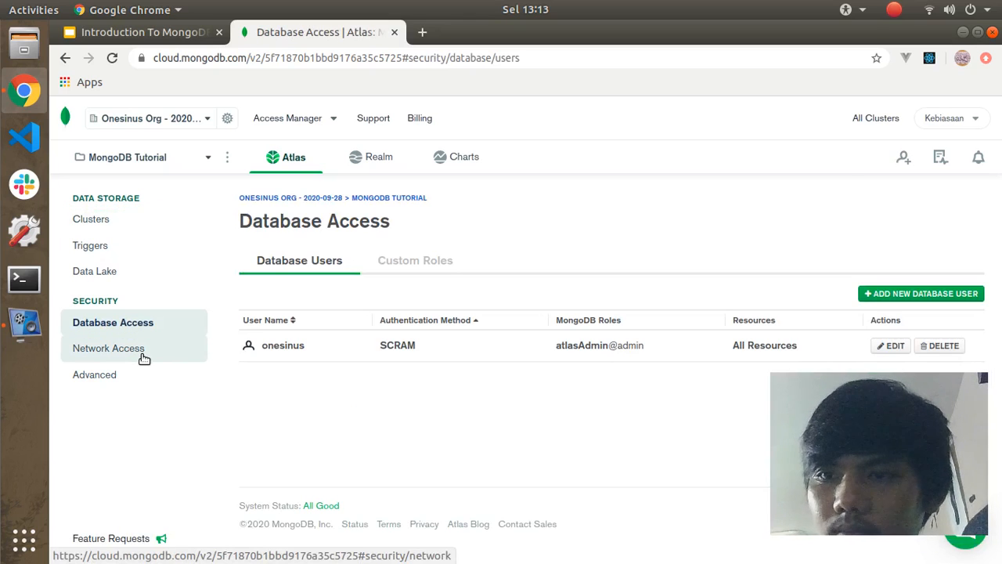
left_click(143, 356)
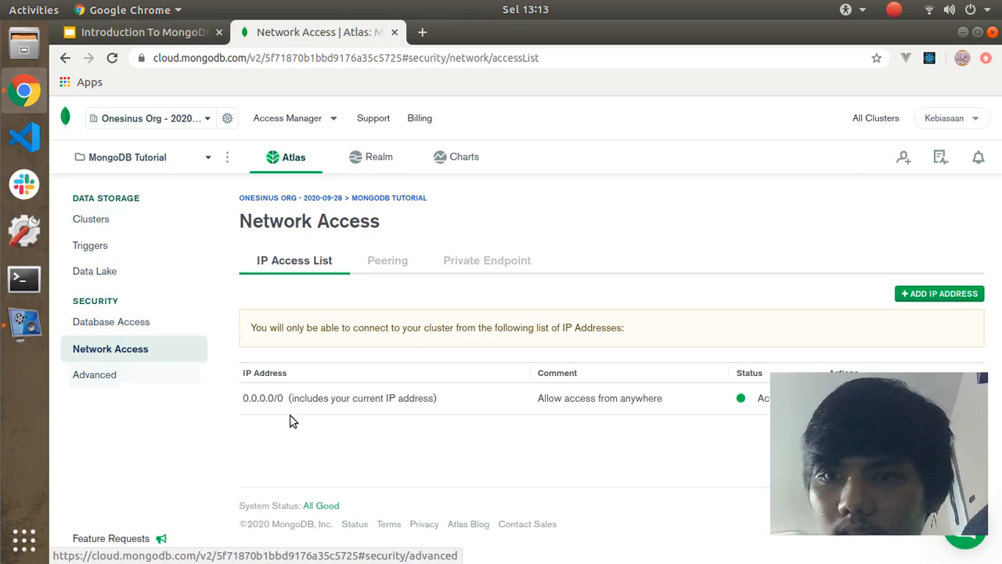
left_click(144, 375)
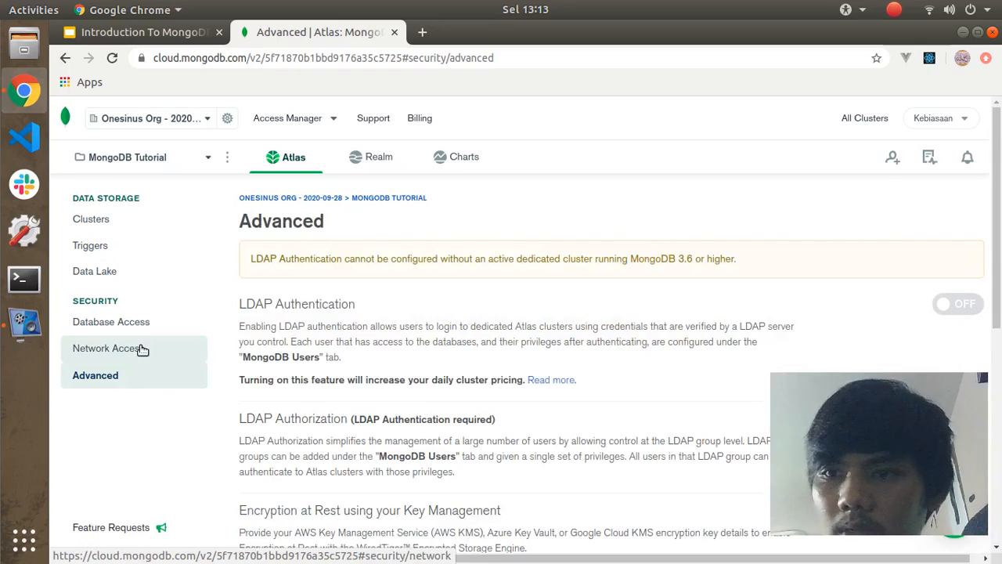
scroll(371, 381, "down", 4)
scroll(371, 381, "right", 1)
scroll(371, 381, "up", 4)
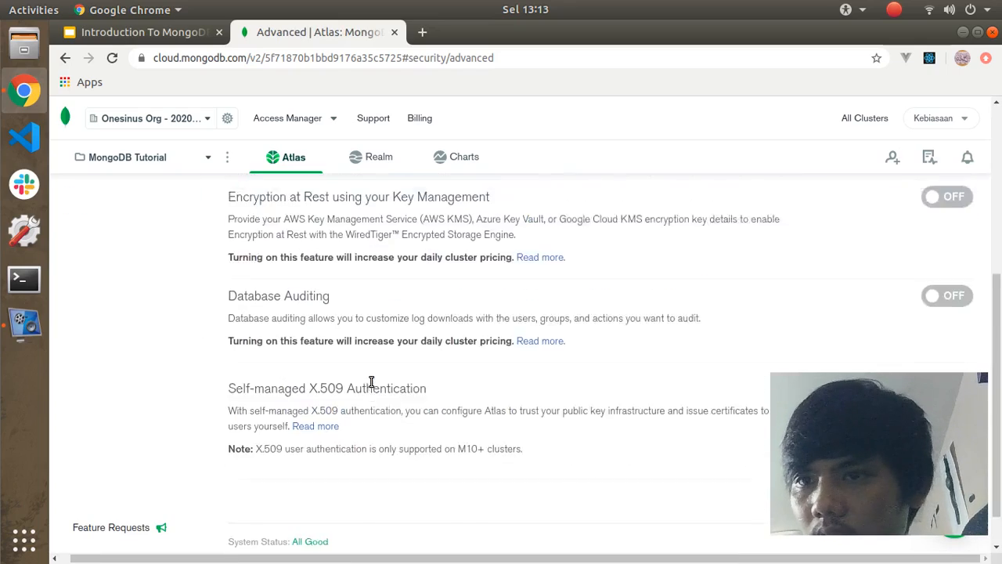
Go to the project's Clusters page and open the collections of the BelajarMongoDB cluster
scroll(371, 381, "down", 1)
scroll(96, 225, "up", 1)
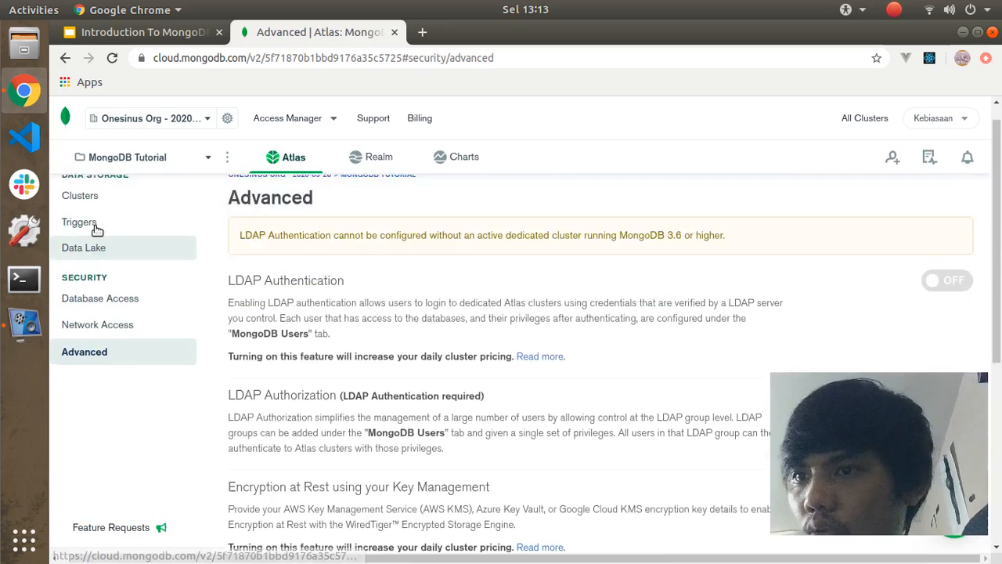
scroll(97, 229, "left", 1)
left_click(98, 220)
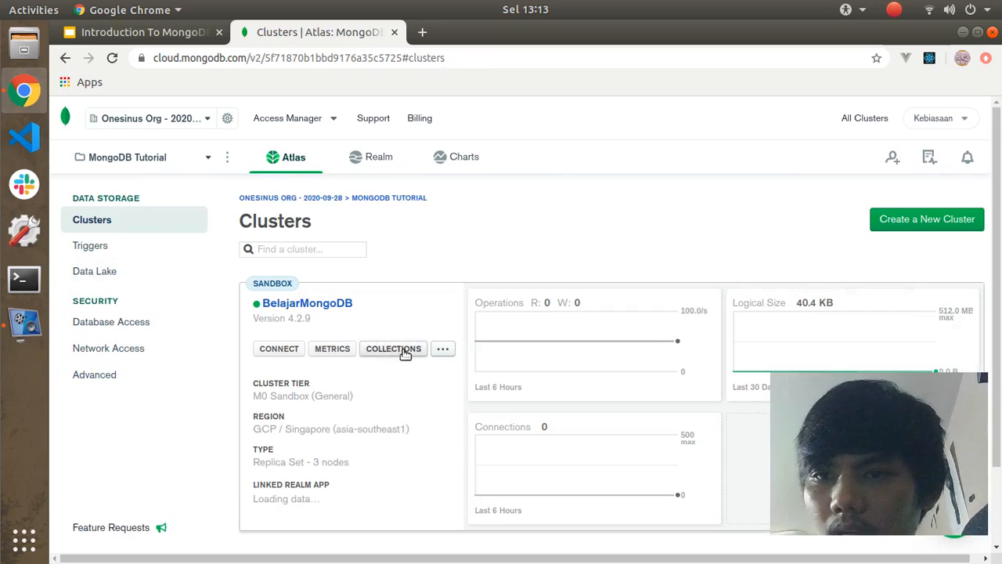
left_click(394, 349)
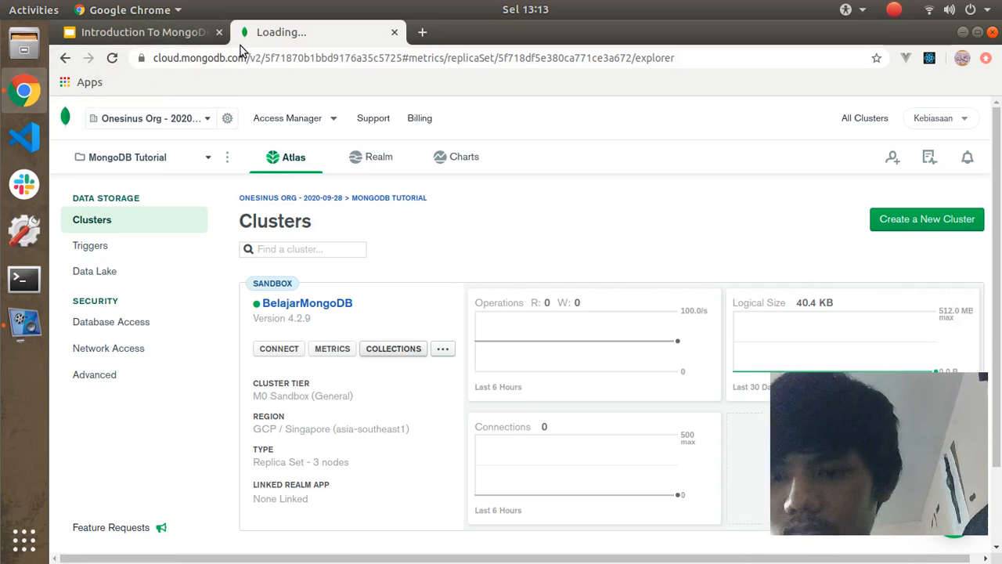
Search Google for "younglex" in a new tab, then close that tab
key("ctrl+t")
type("younglex")
key("Return")
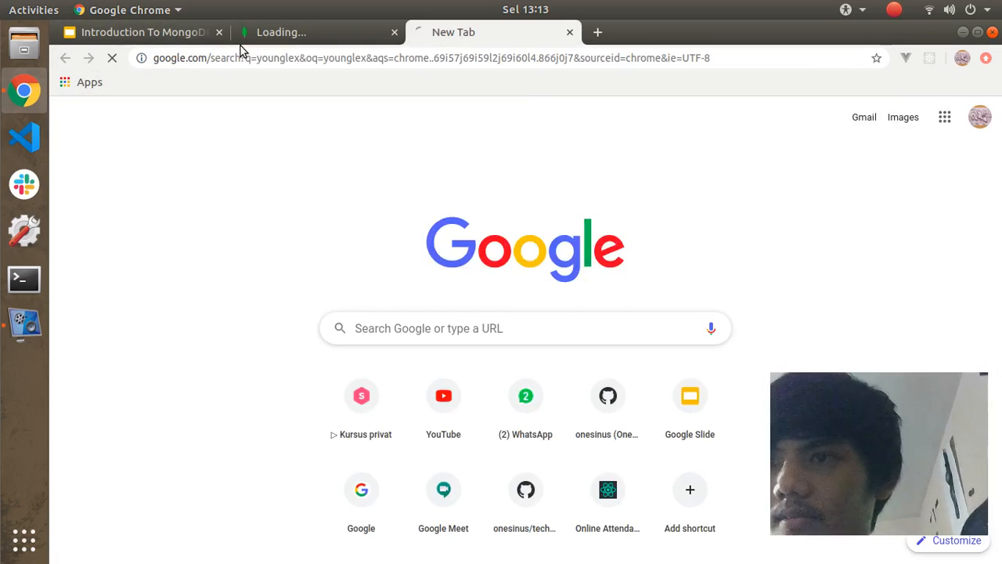
key("ctrl+w")
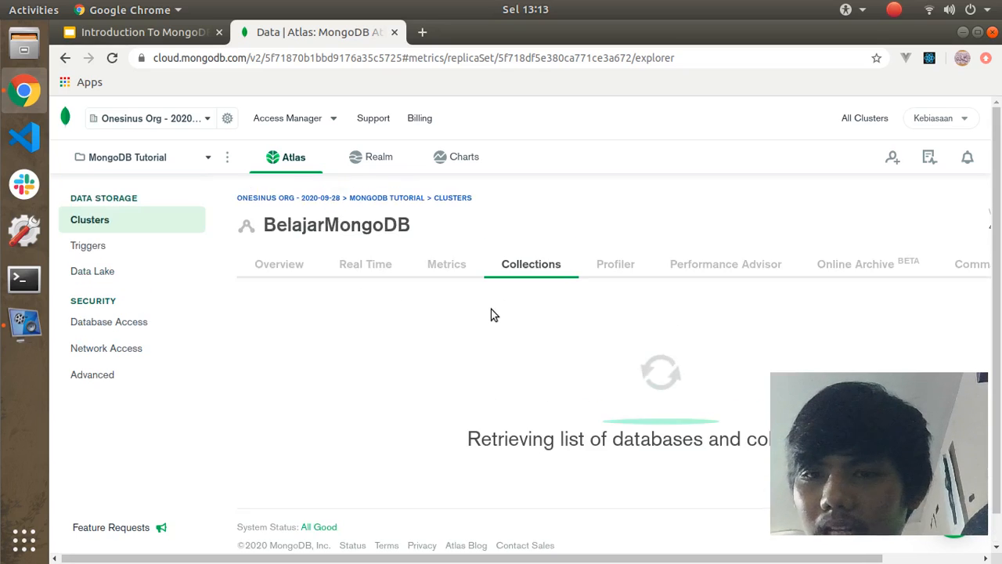
Return to the full-screen slideshow and advance it to slide 47, on choosing a connection method
scroll(616, 429, "down", 1)
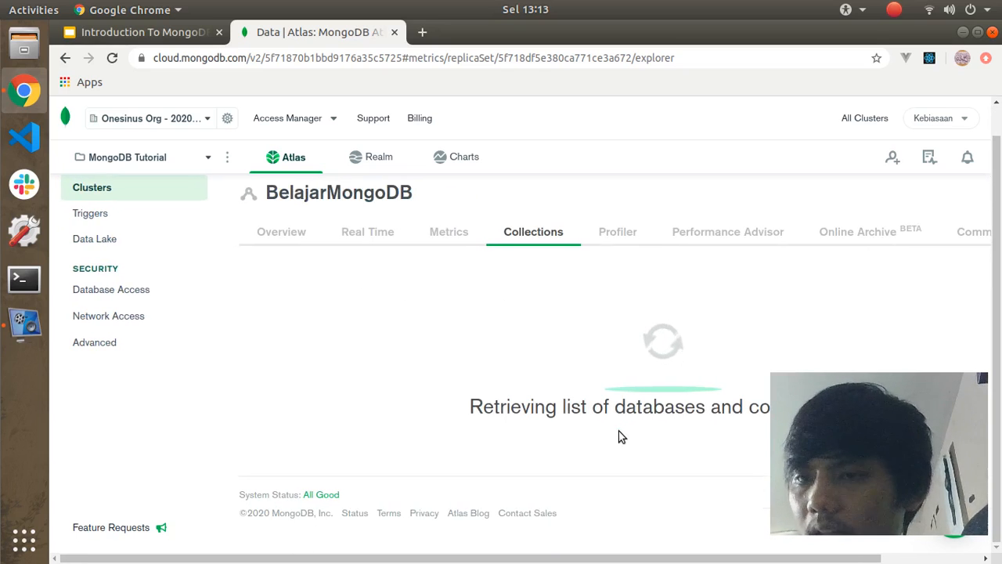
key("ctrl+Page_Up")
key("F11")
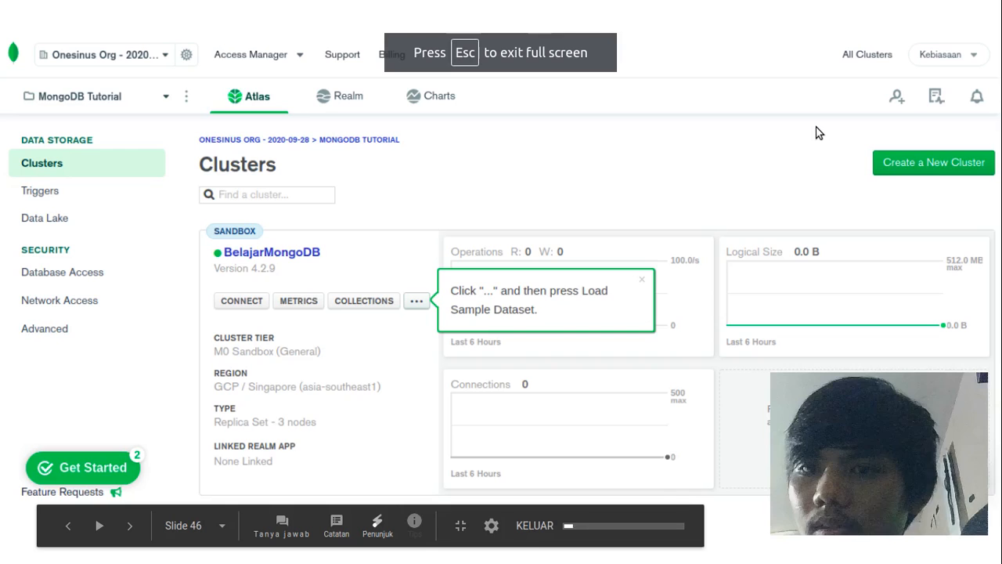
key("Right")
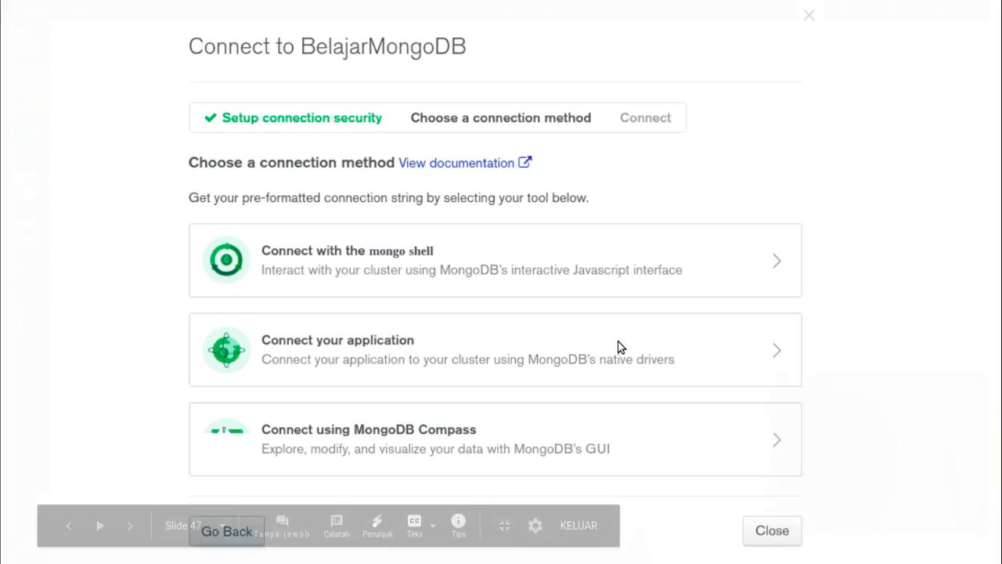
Leave the slideshow to look at the BelajarMongoDB collections in Atlas, and return to the Introduction To MongoDB slides
key("Escape")
key("ctrl+Tab")
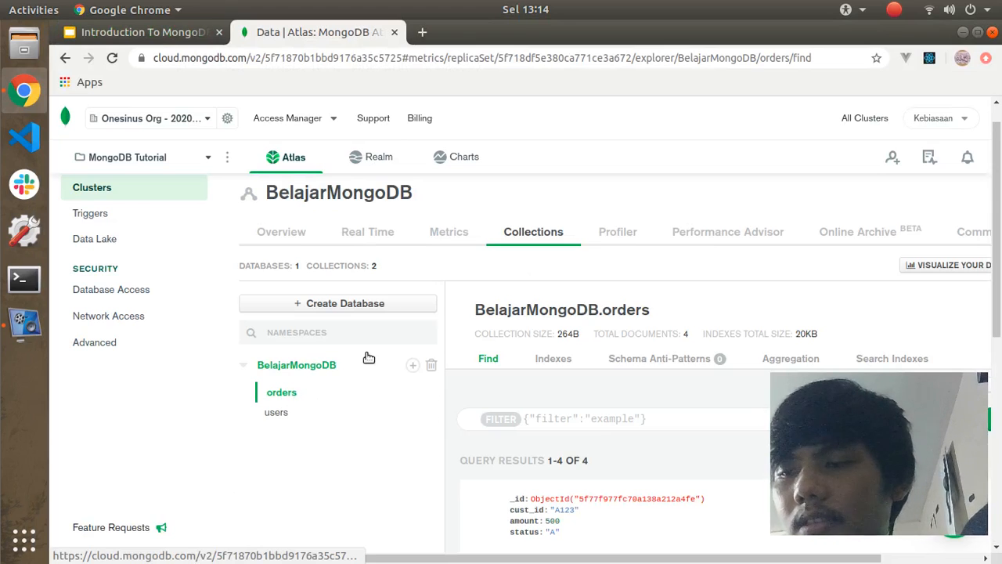
key("ctrl+Tab")
key("Escape")
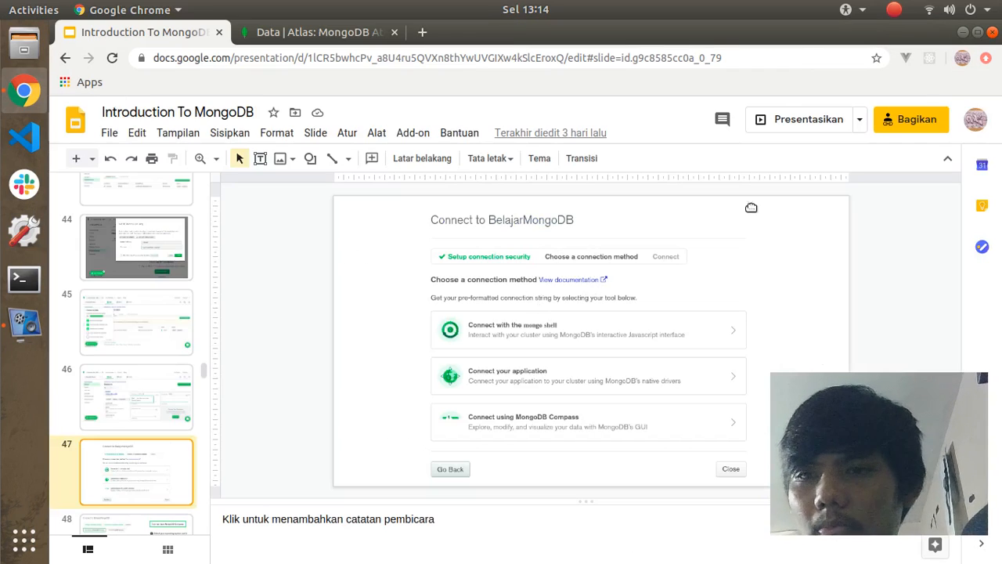
Resume the slideshow, presenting slide 47 on connection methods and slide 48 on downloading MongoDB Compass
left_click(804, 119)
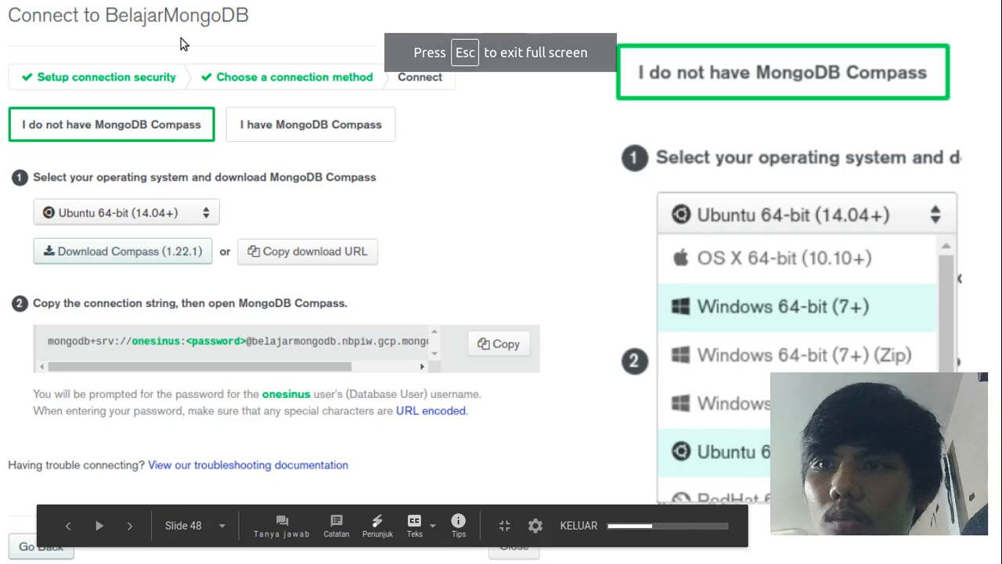
key("Left")
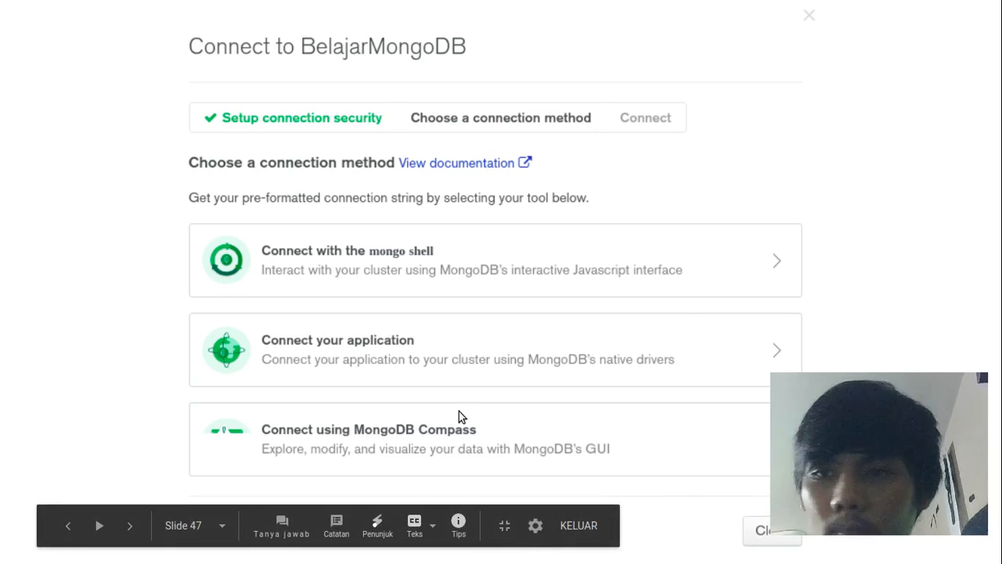
key("Right")
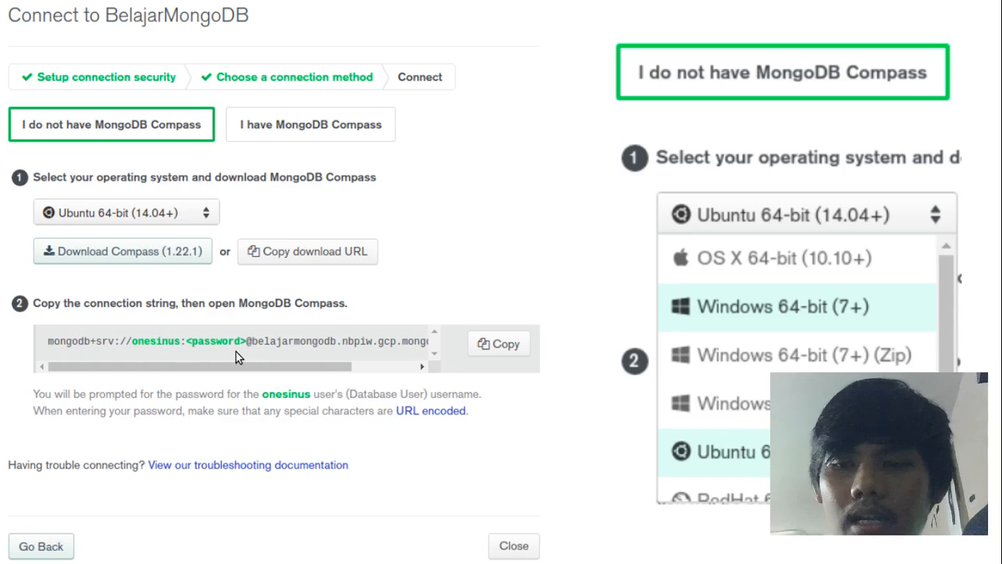
Launch MongoDB Compass through a desktop search for "mongodb", view its New Connection screen and switch back to Google Chrome
key("super")
type("mongod")
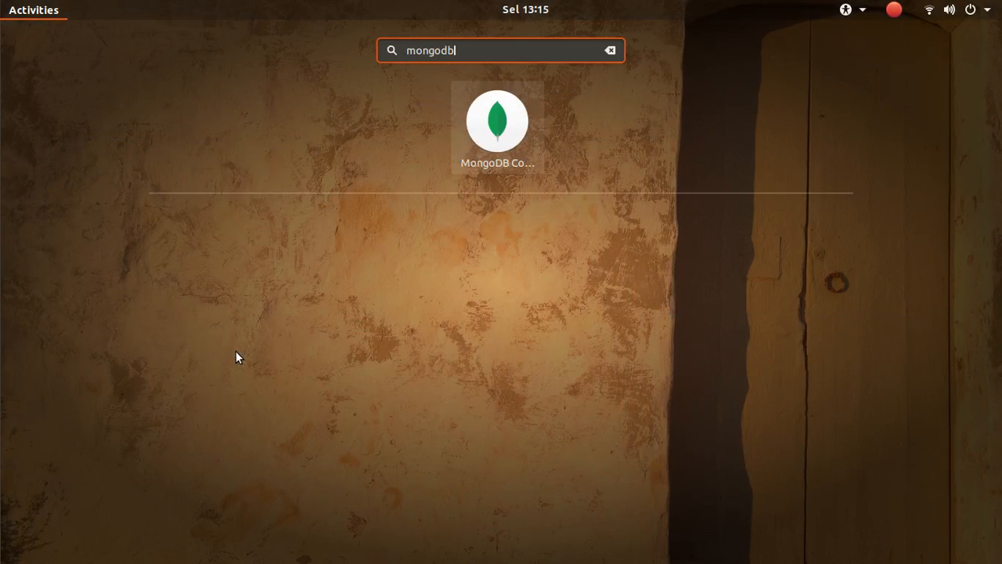
type("b")
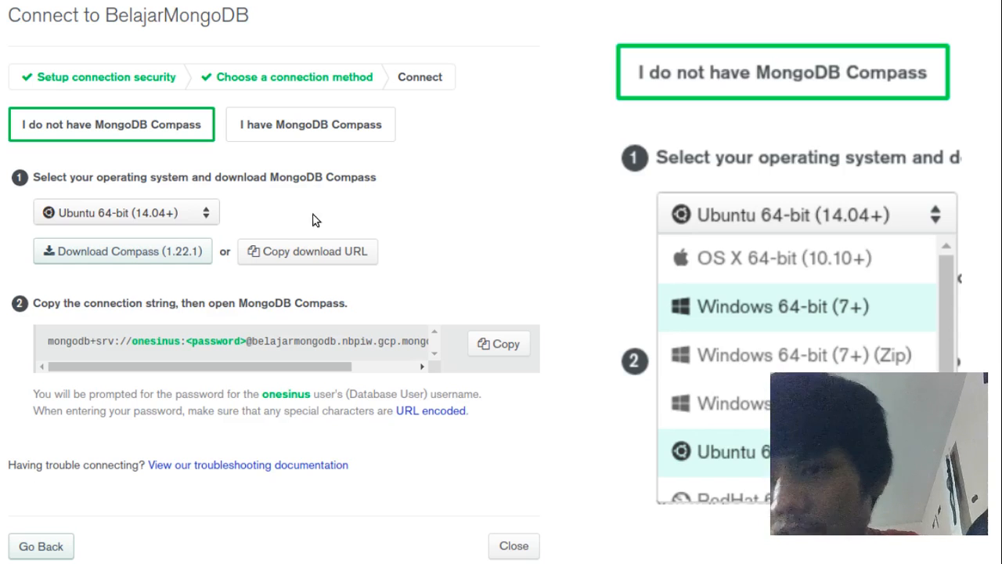
key("alt+Tab")
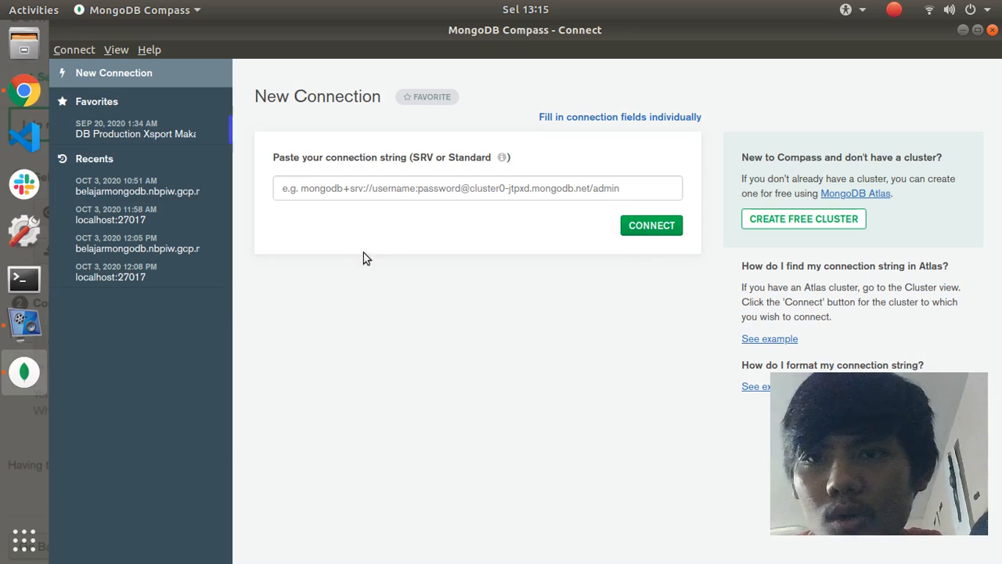
key("alt+Tab")
key("alt+Tab")
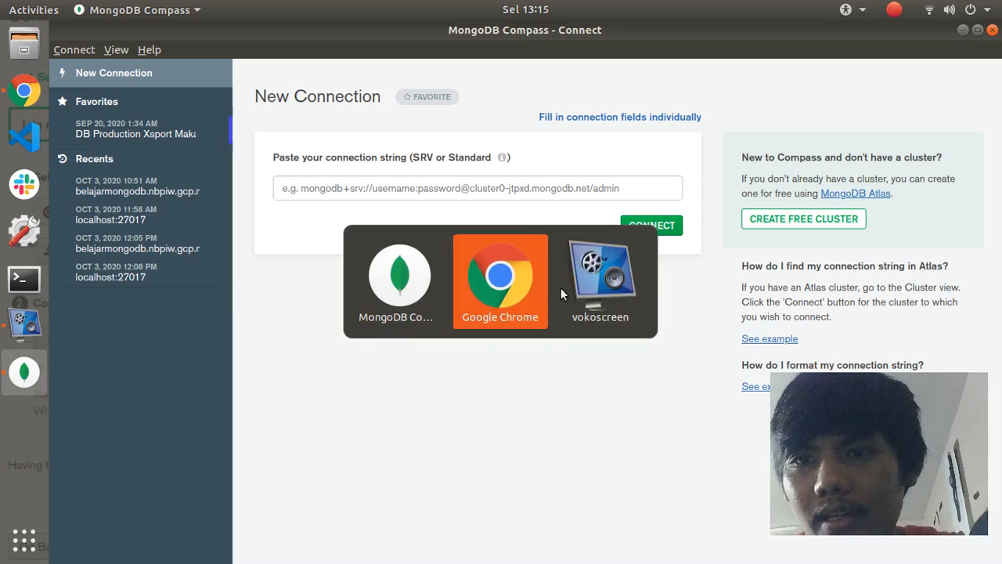